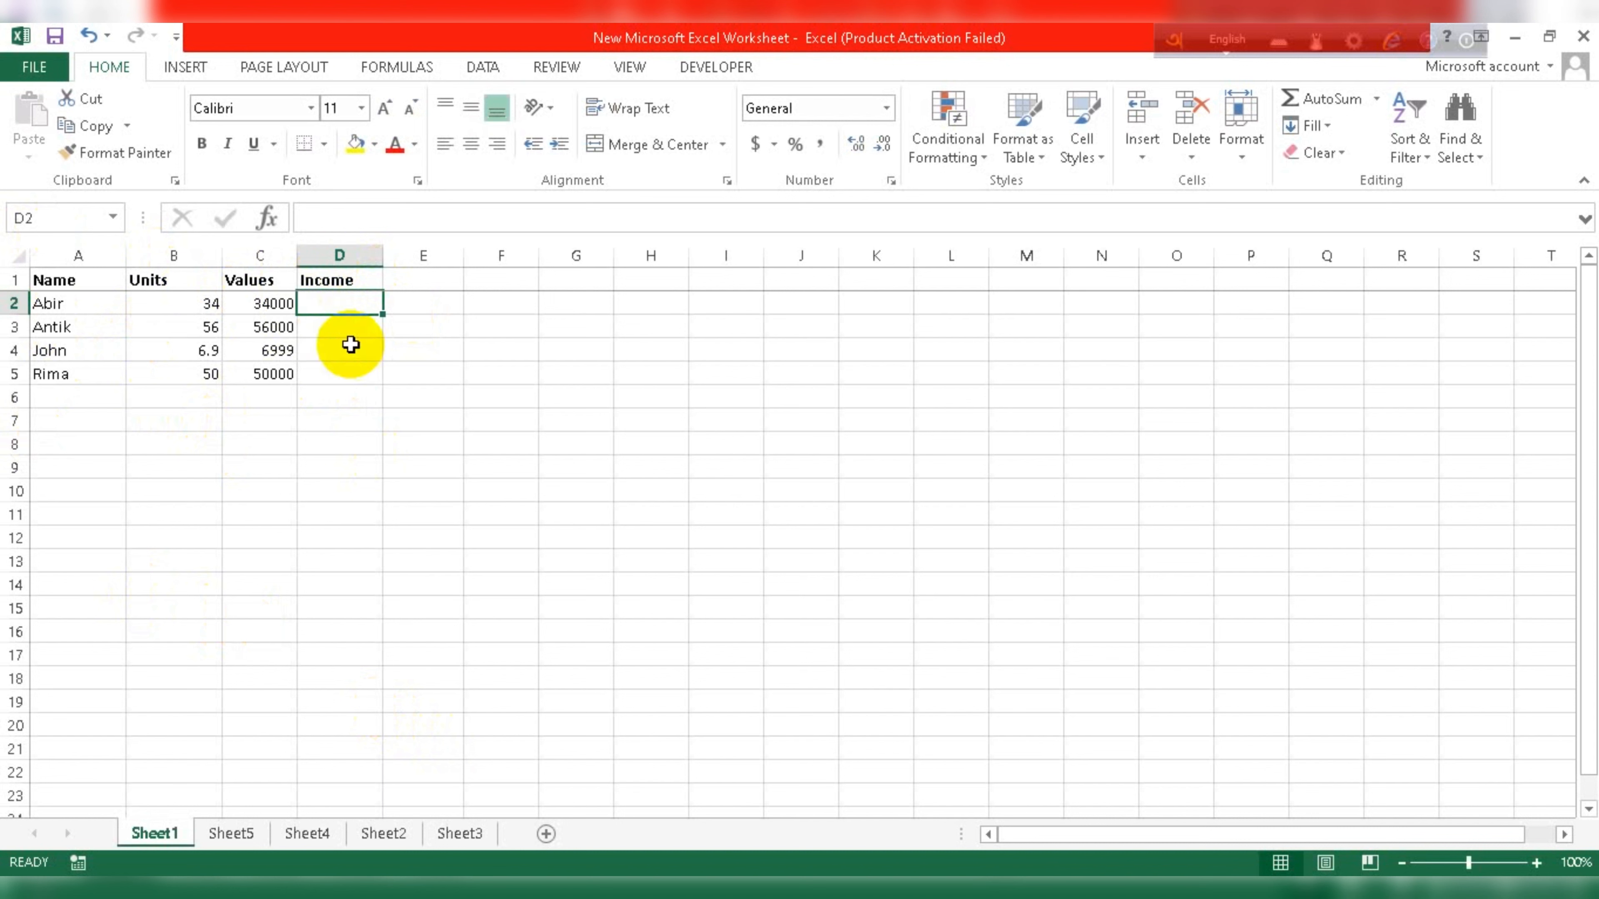
# Start an IF formula in D2, the first Income cell, with the logical test C2<30000.
pyautogui.click(354, 326)
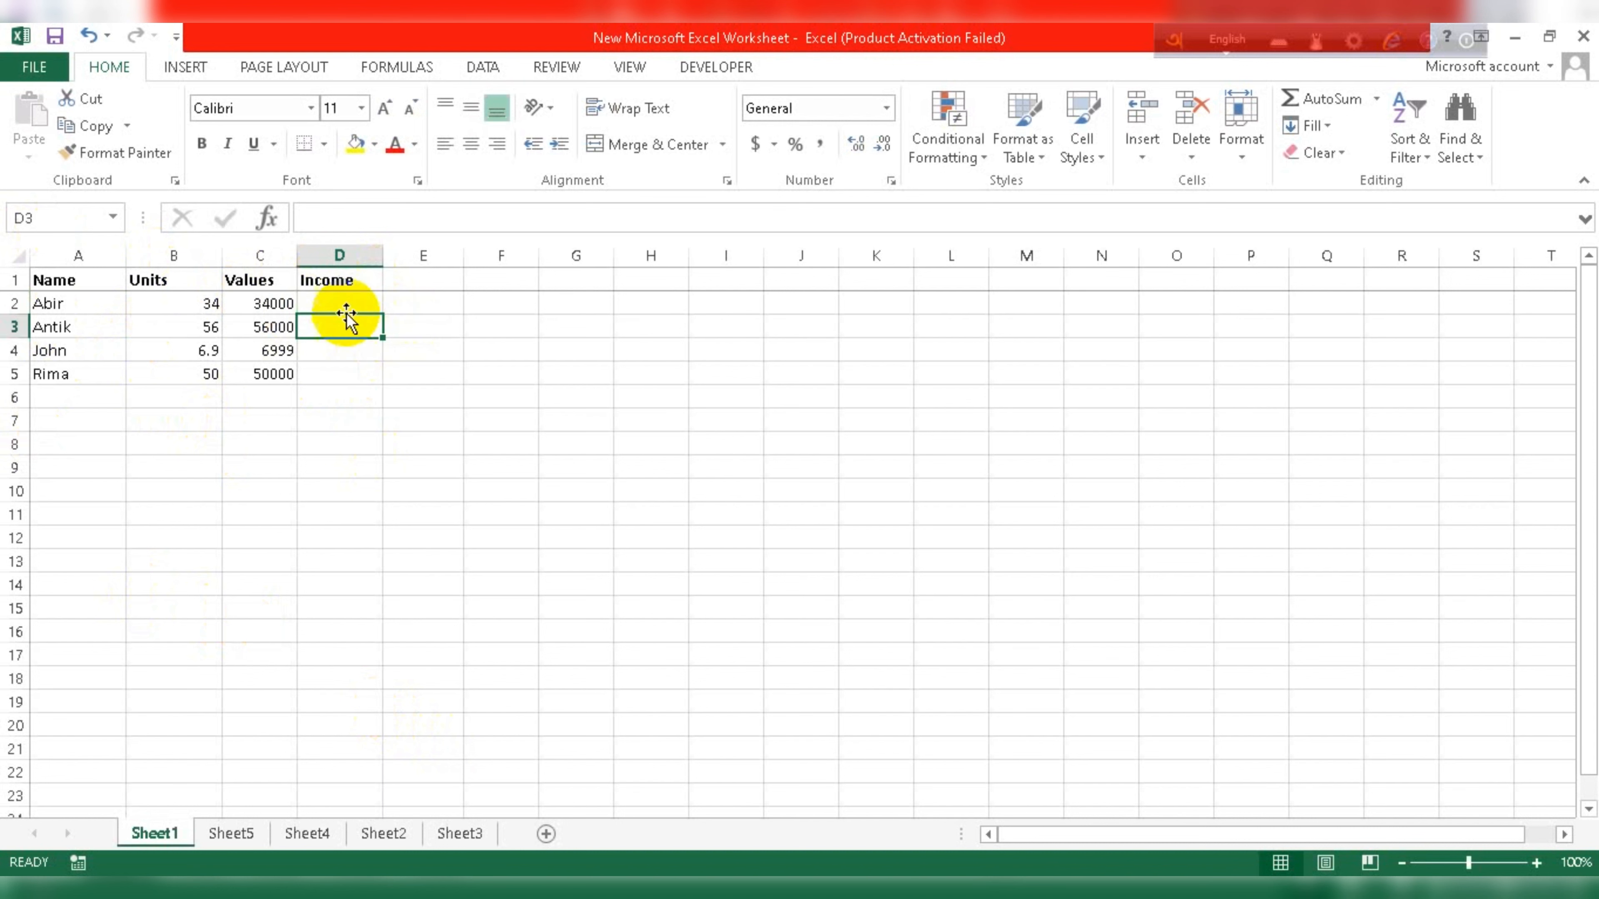
pyautogui.click(344, 308)
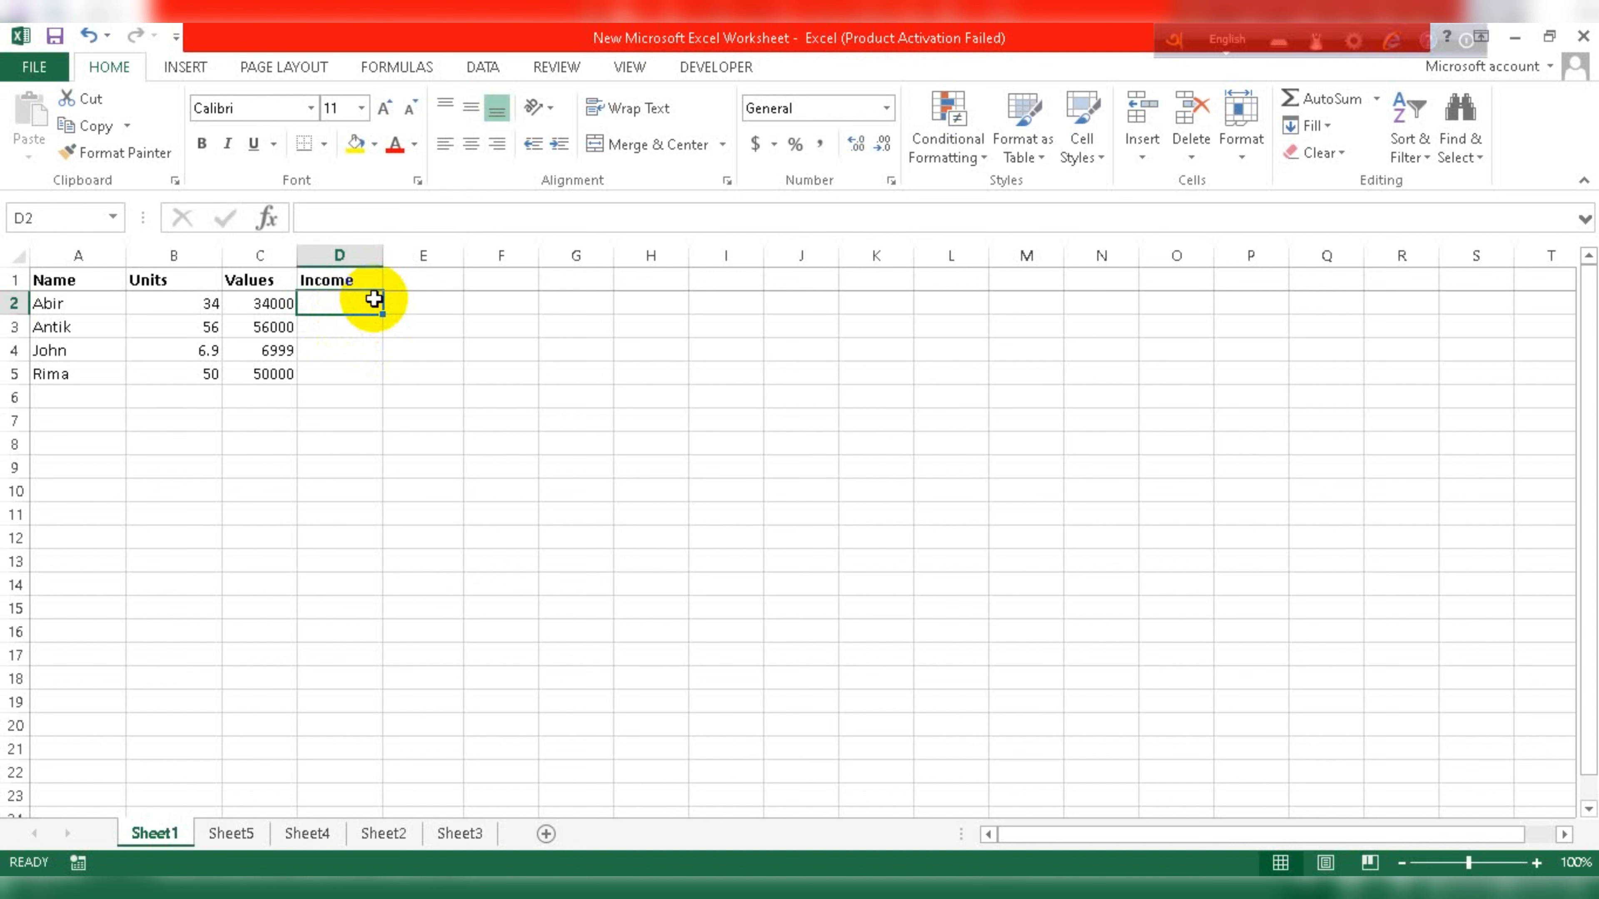
pyautogui.write('=')
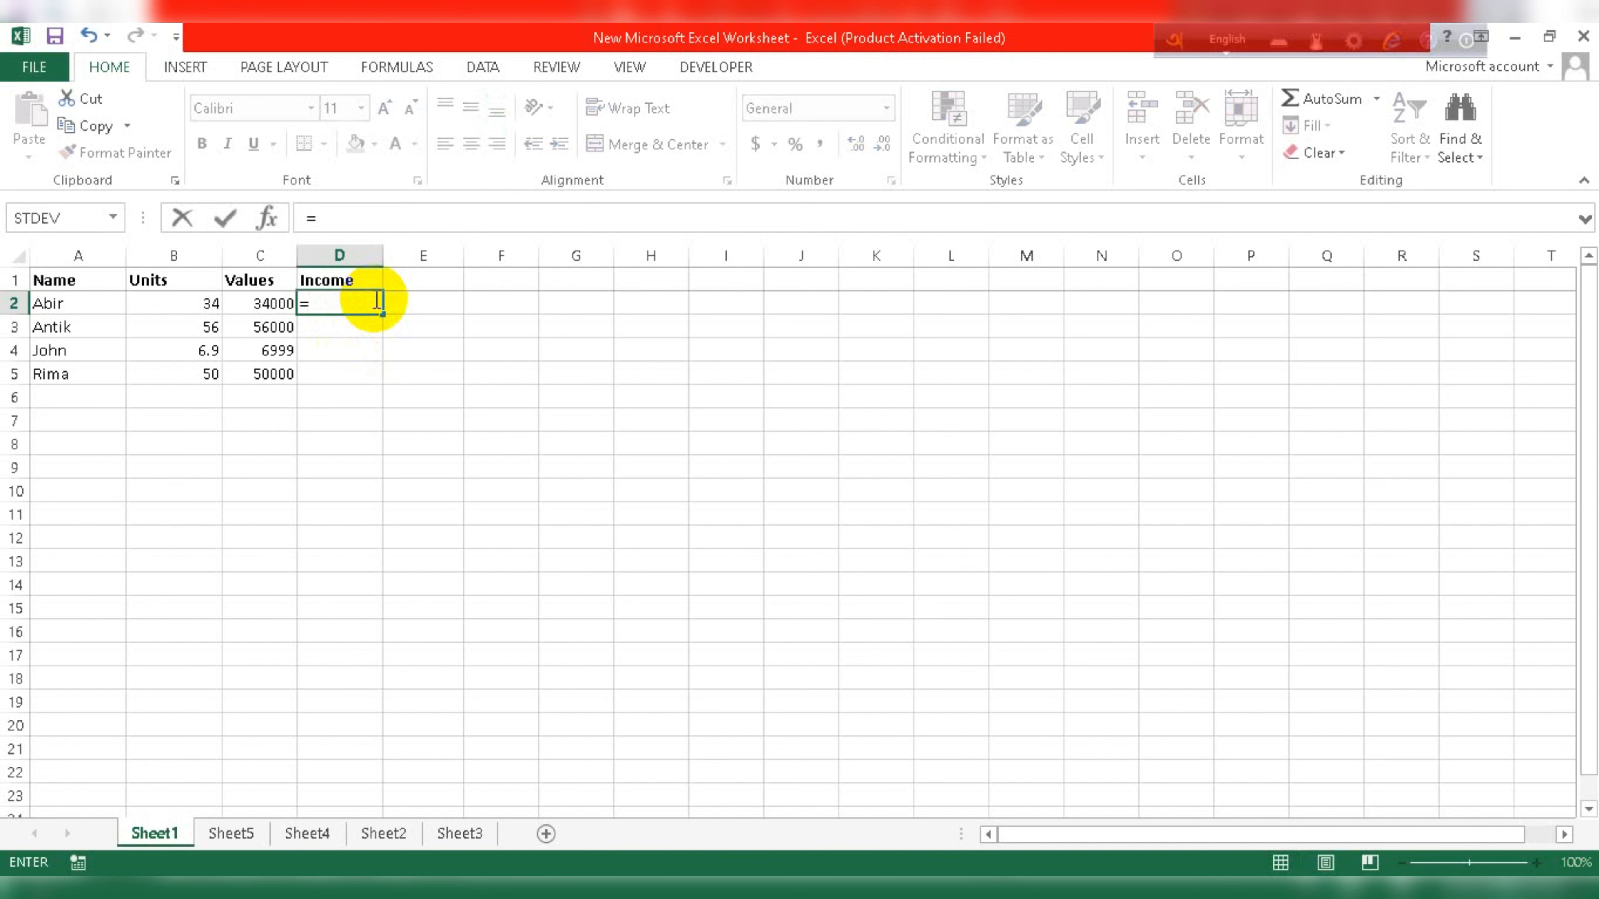
pyautogui.write('i')
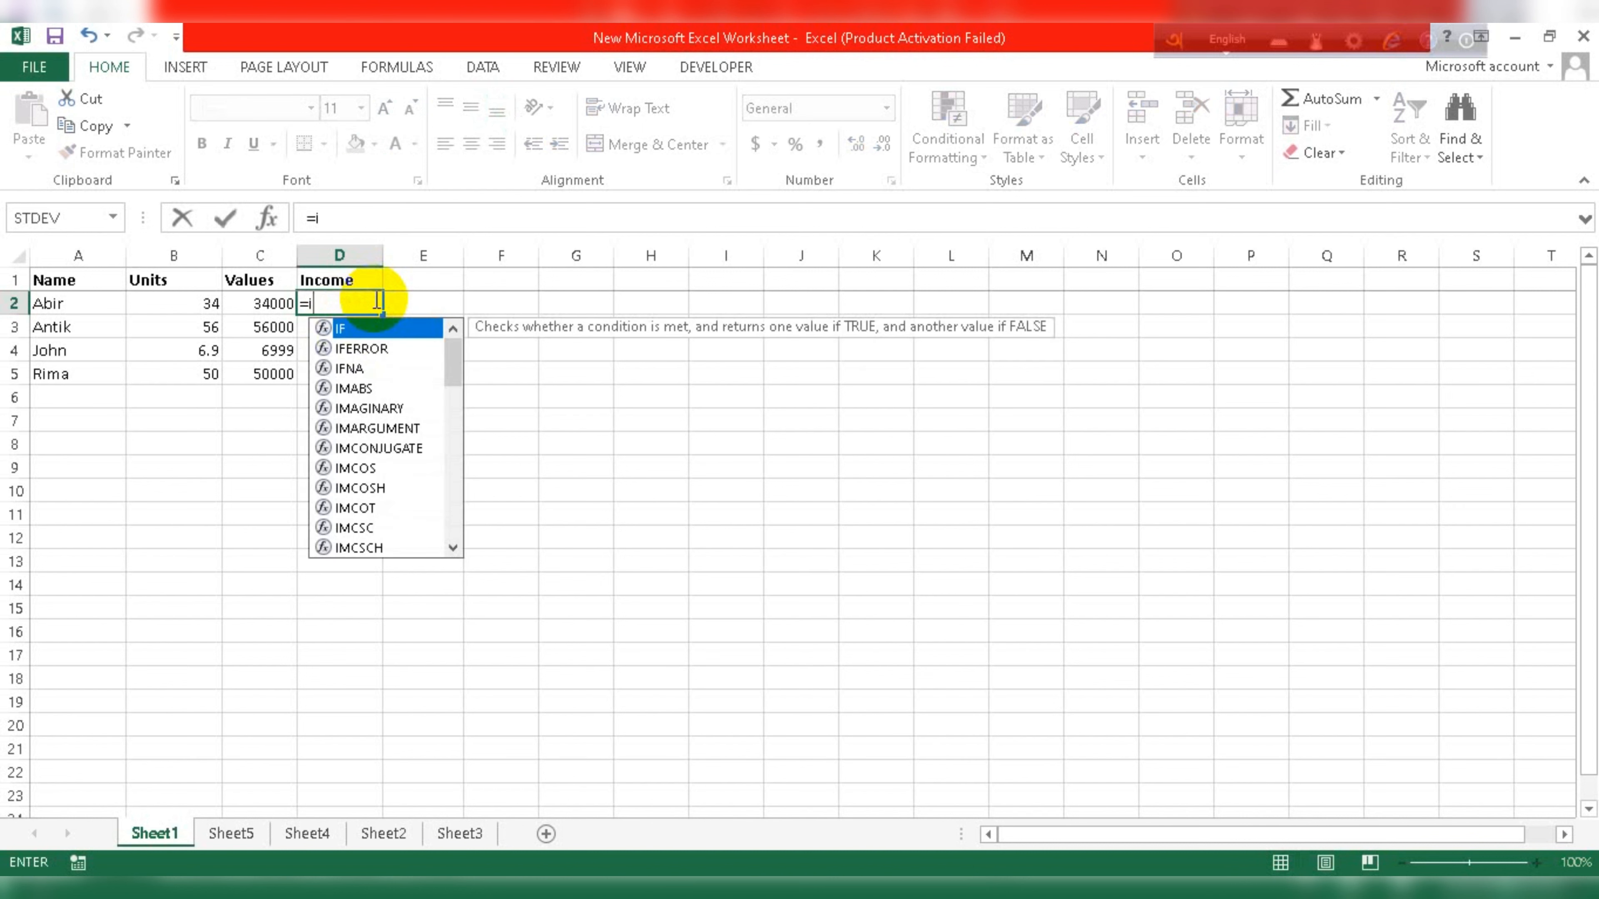
pyautogui.write('f')
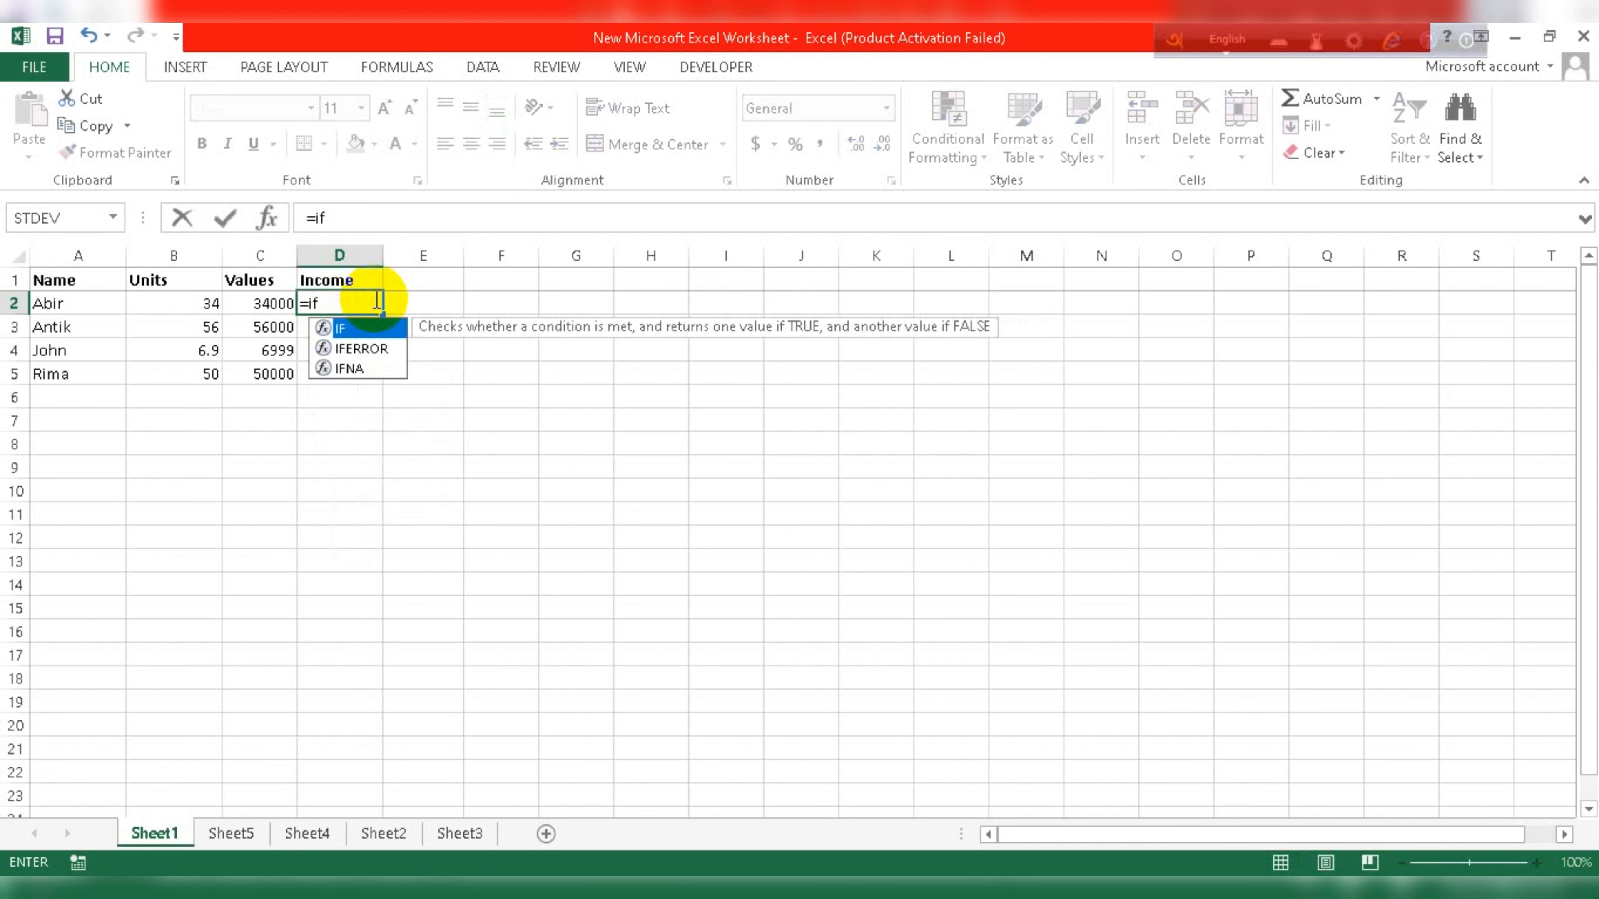
pyautogui.write('(')
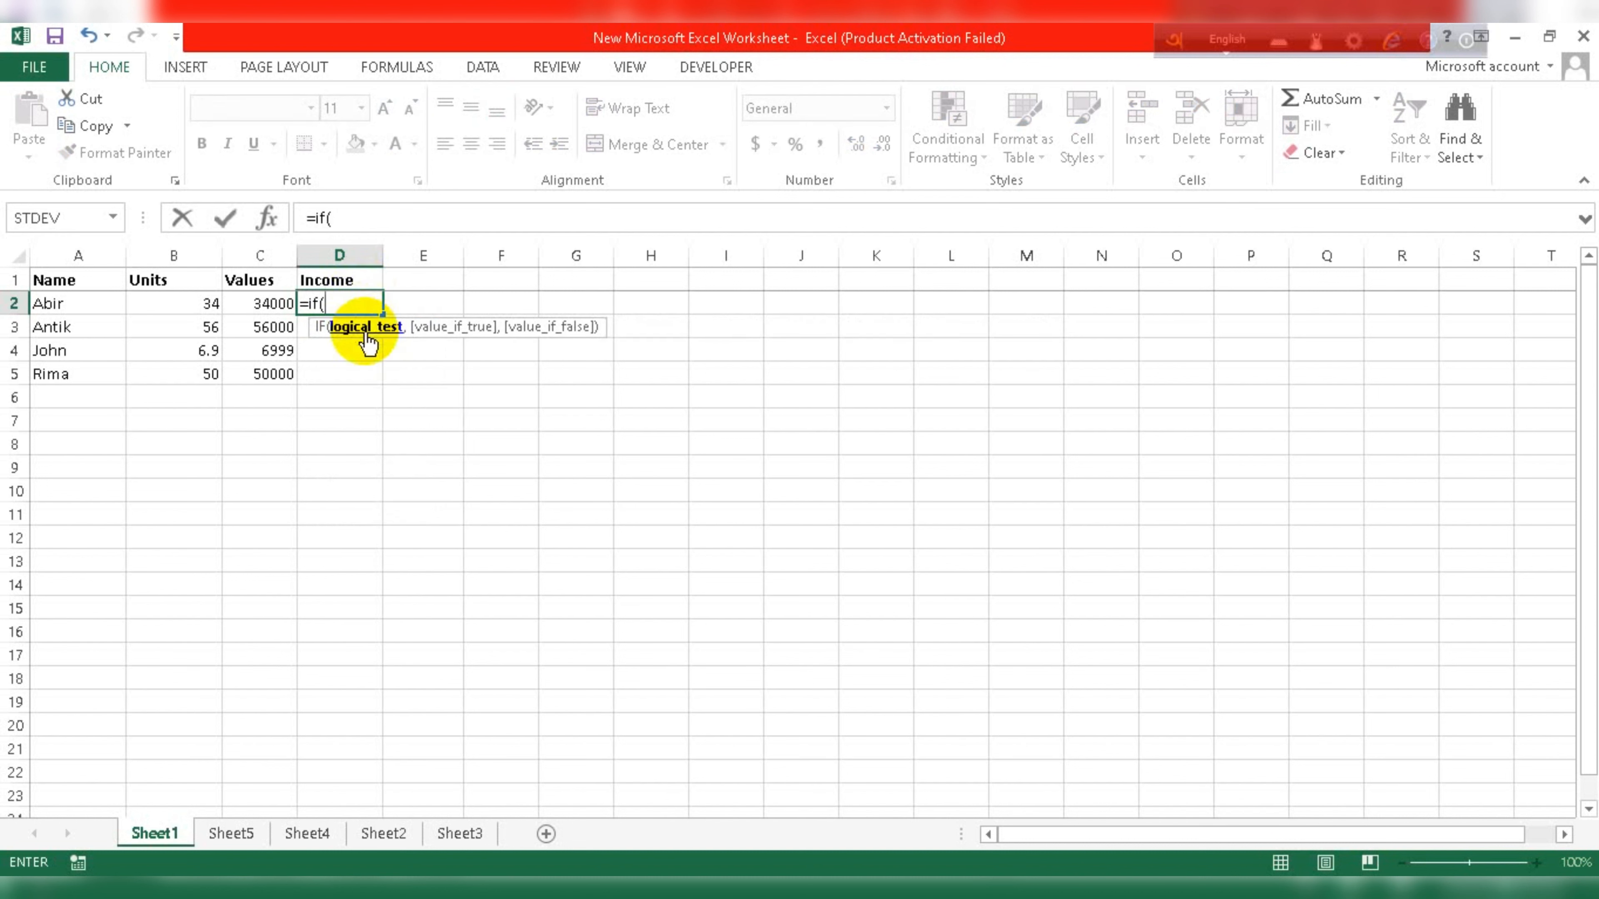
pyautogui.click(266, 303)
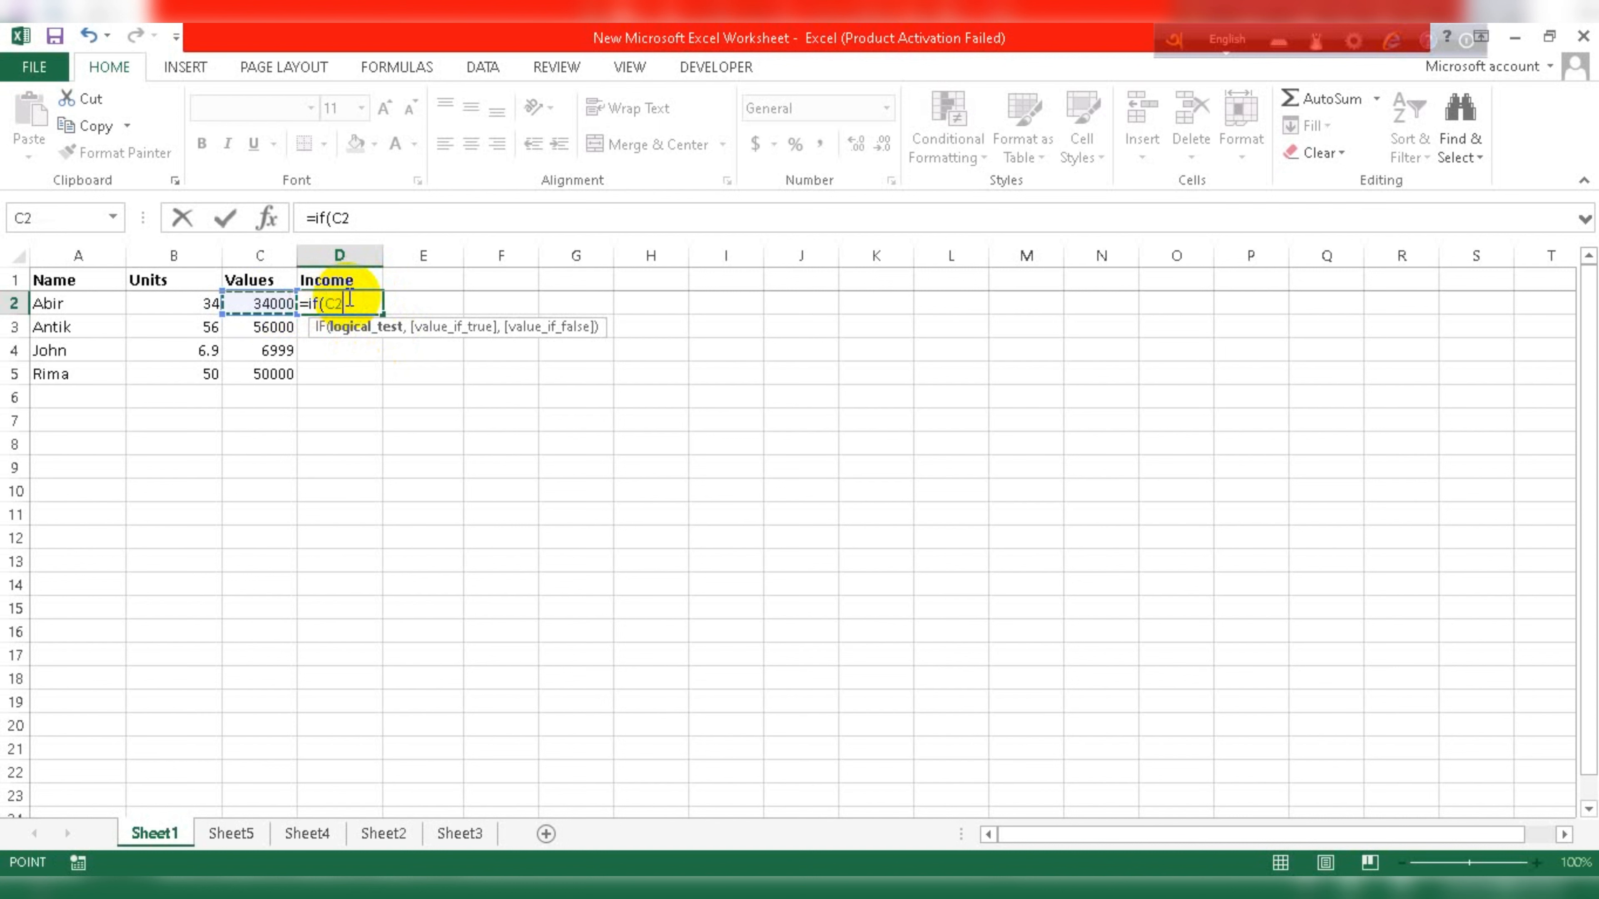
pyautogui.click(284, 351)
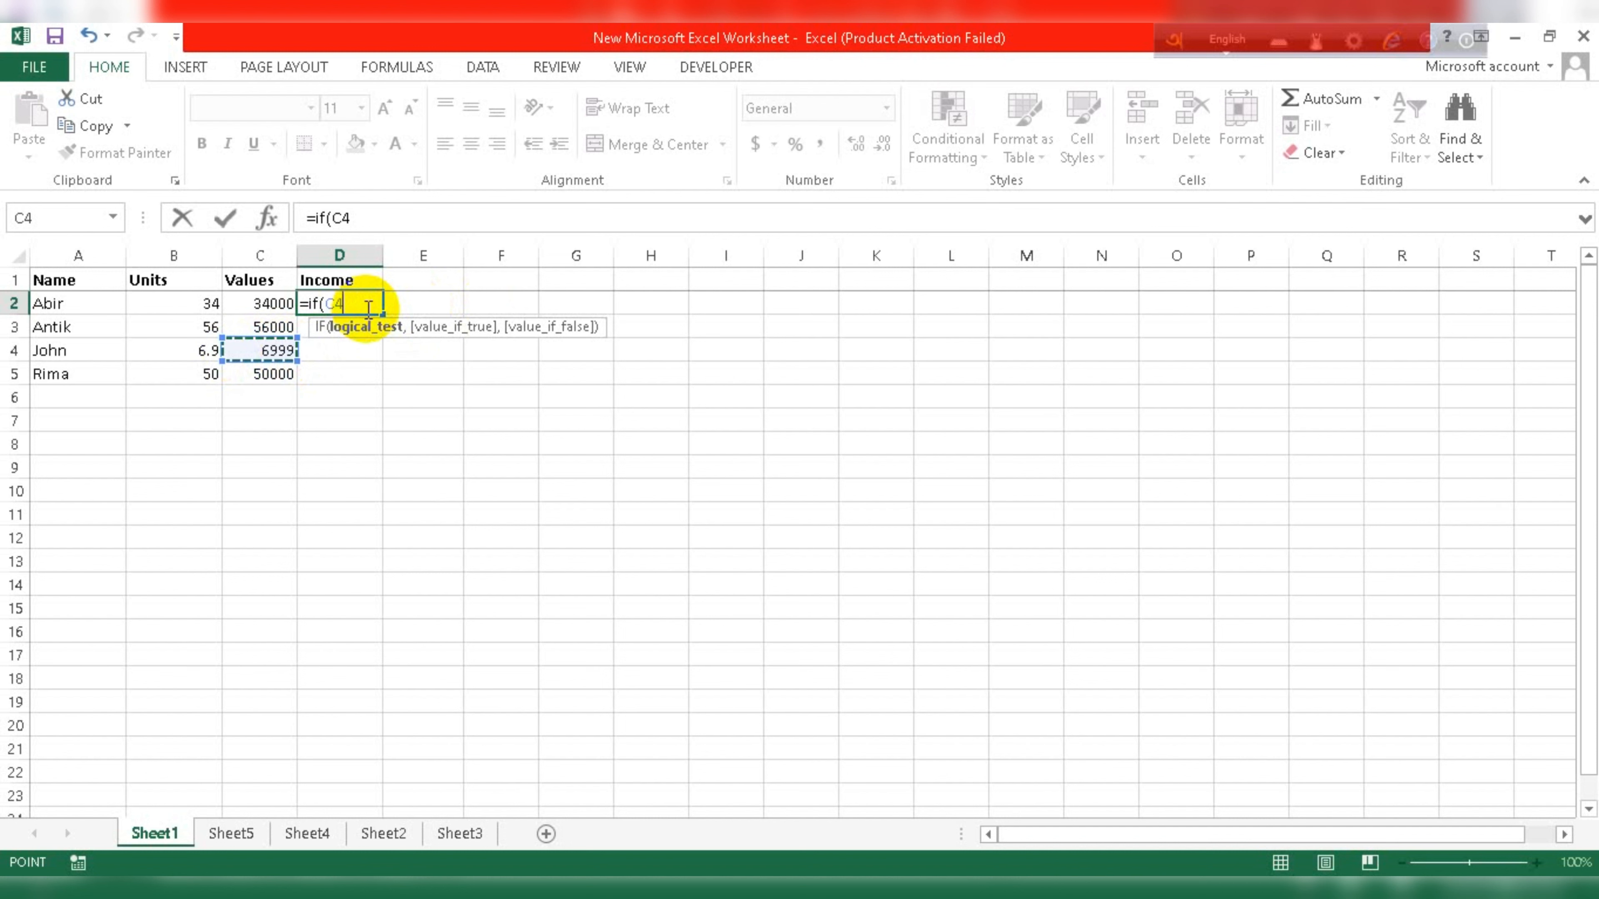
pyautogui.click(261, 304)
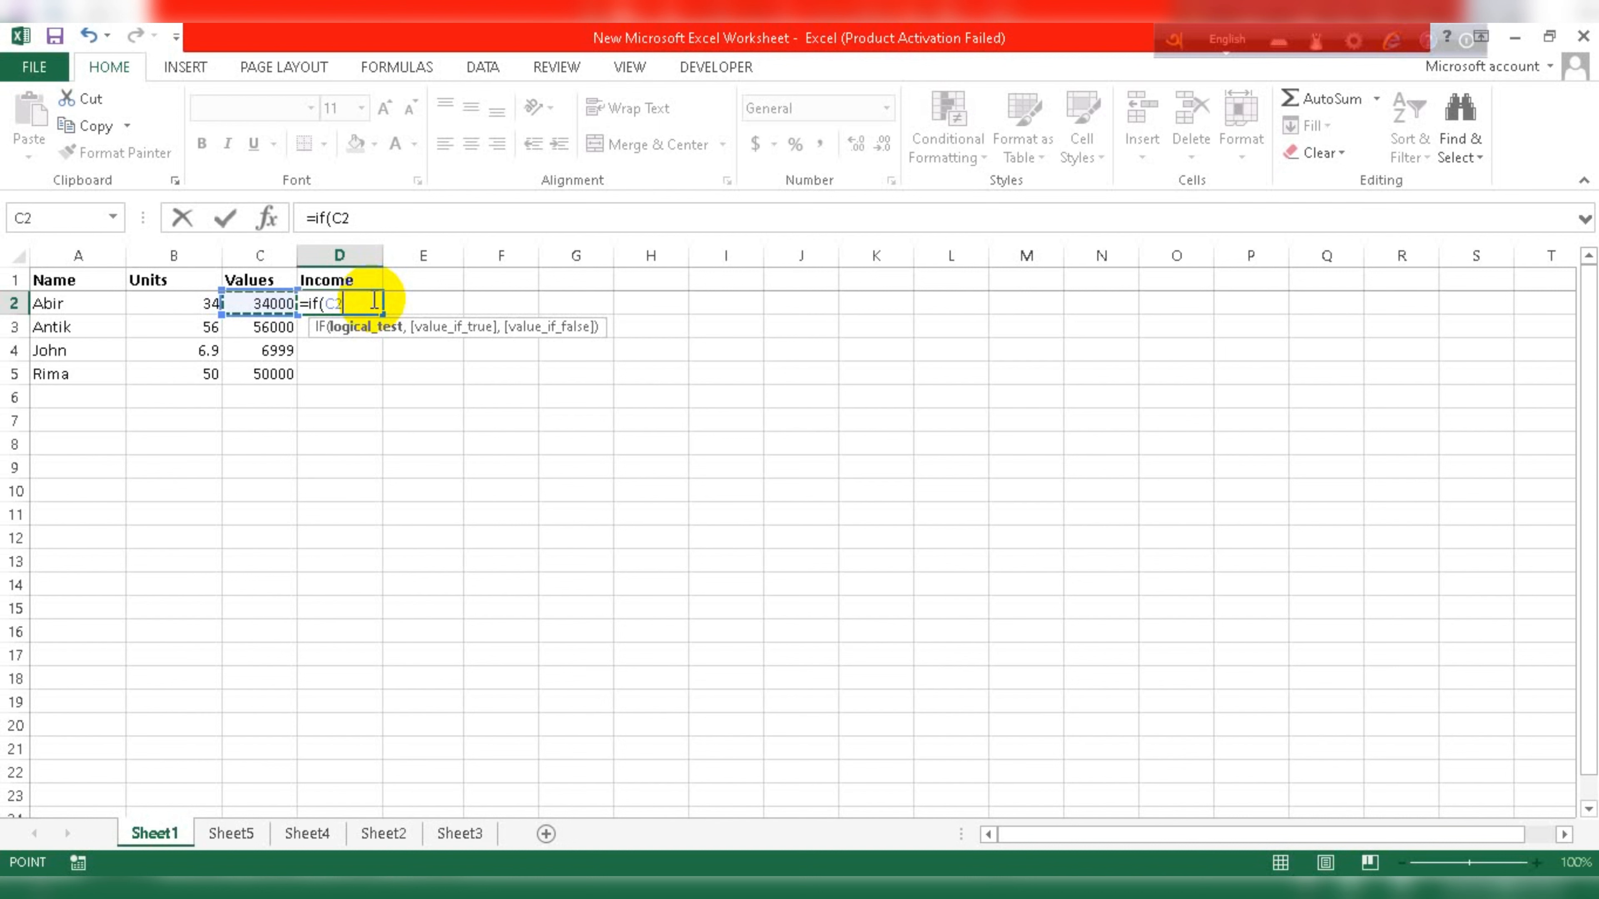
pyautogui.write('<')
pyautogui.write('34')
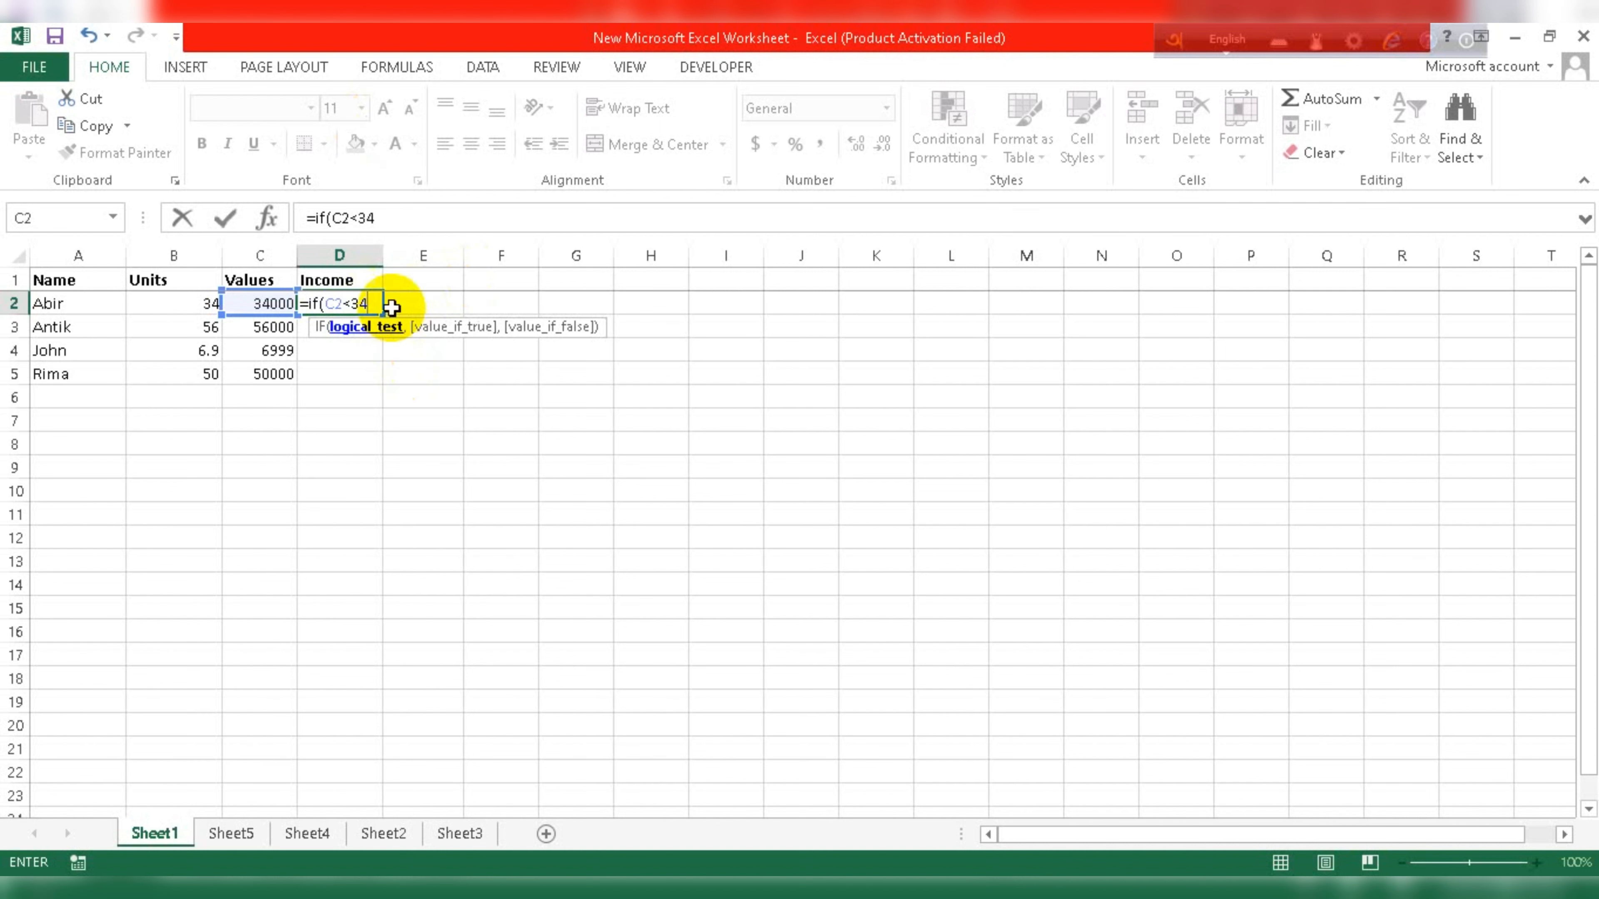
pyautogui.press('BackSpace')
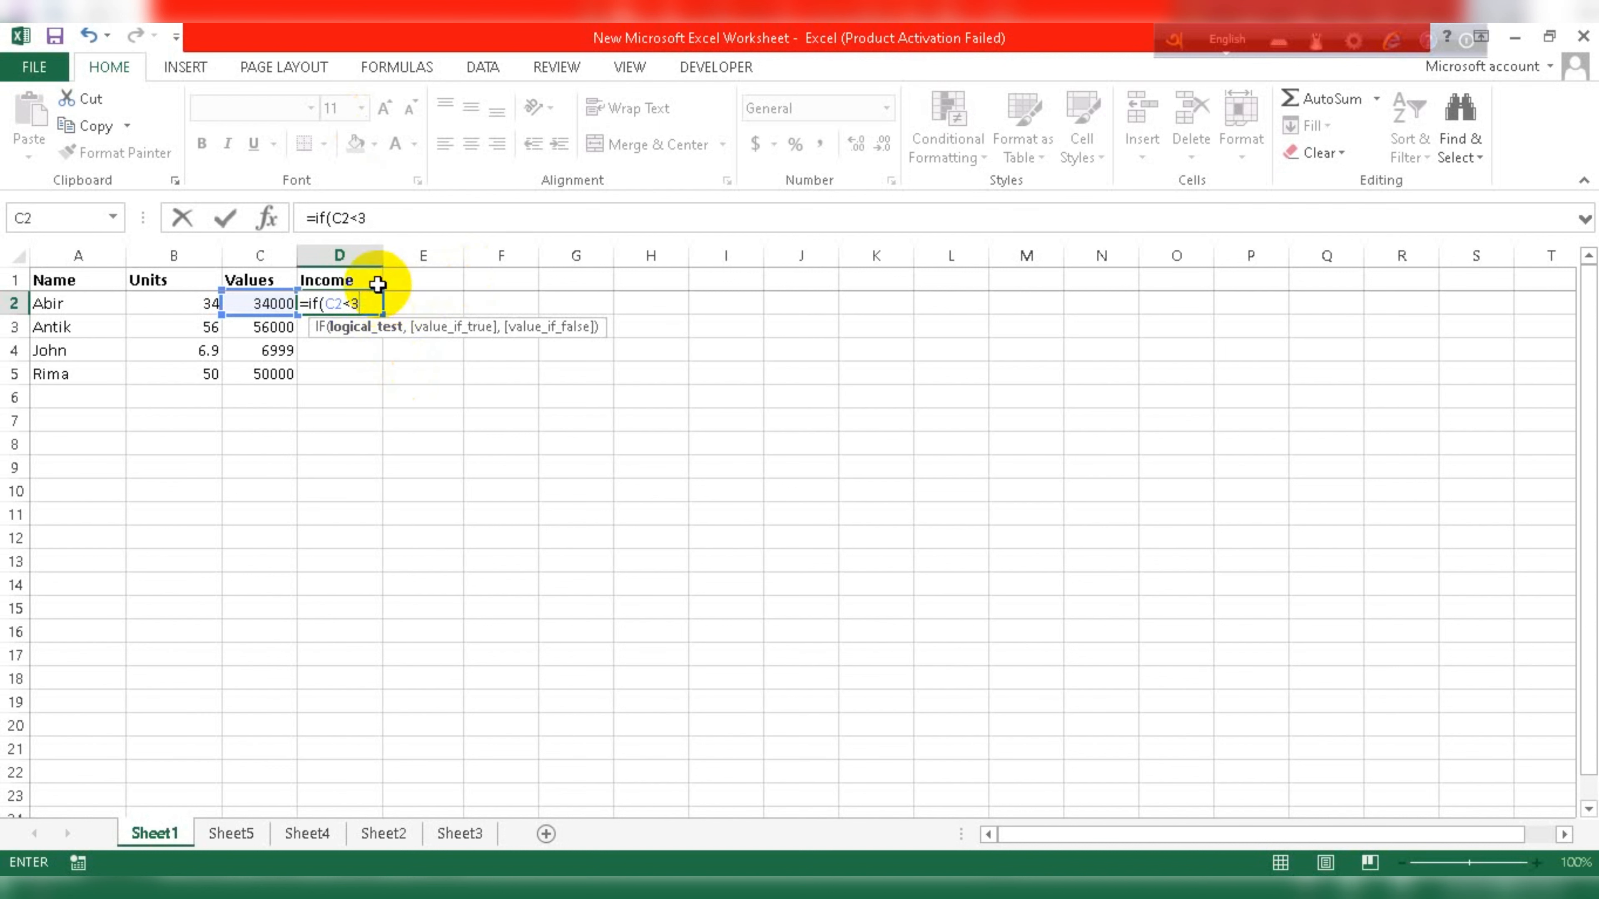
pyautogui.write('0000,')
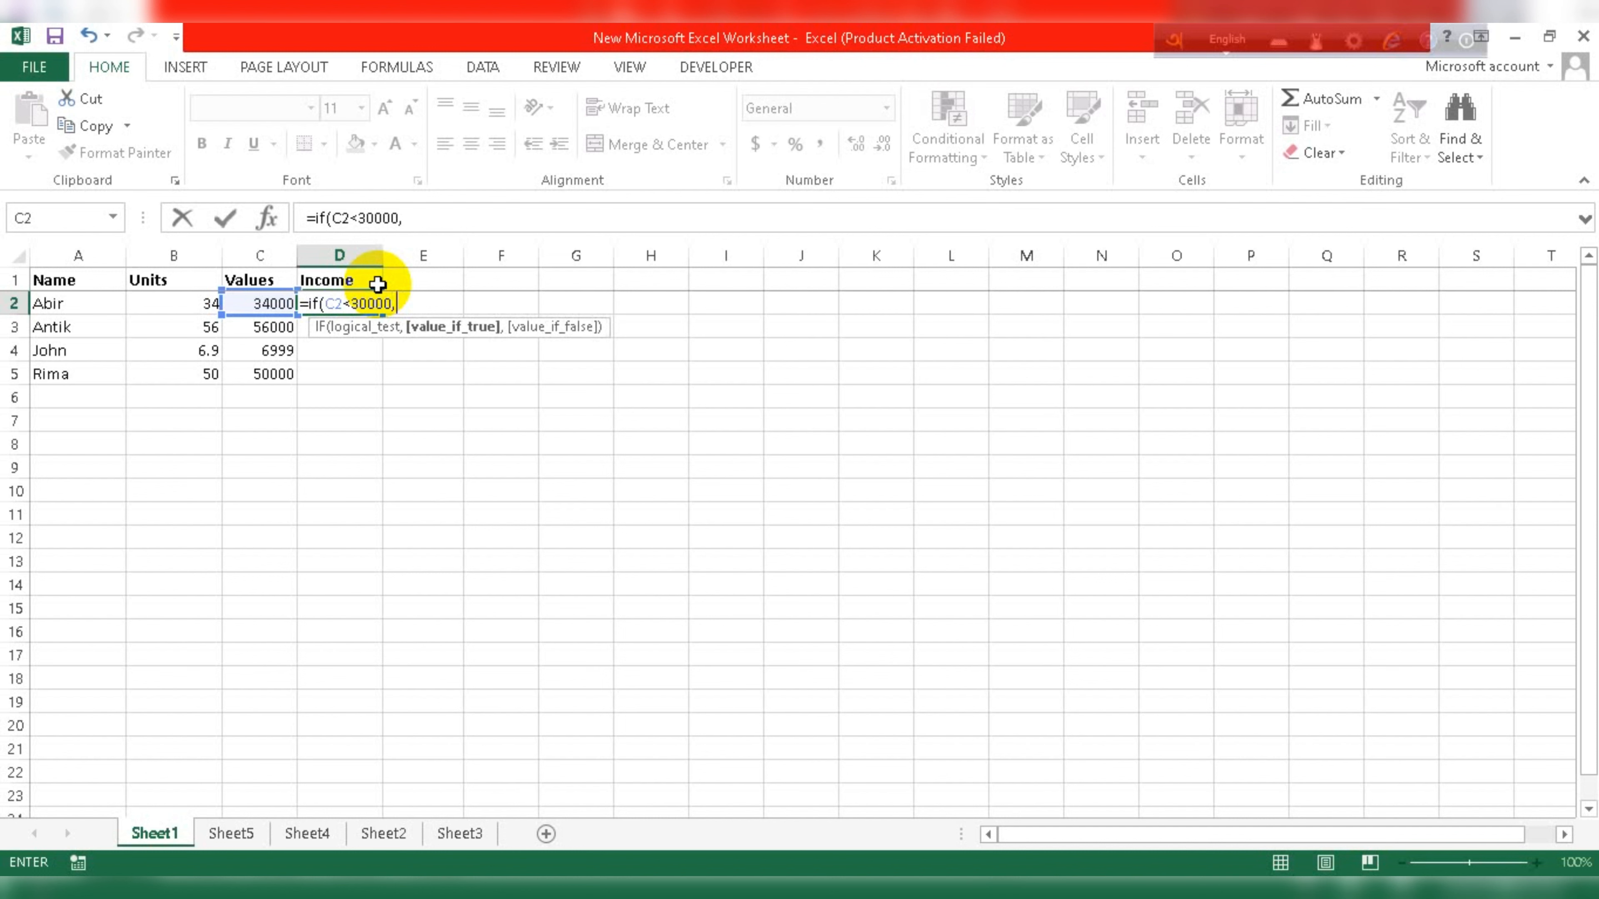
# Set the IF formula's value-if-true argument to the text "Low".
pyautogui.write('"')
pyautogui.write('High')
pyautogui.press('BackSpace')
pyautogui.press('BackSpace')
pyautogui.press('BackSpace')
pyautogui.press('BackSpace')
pyautogui.write('Low",')
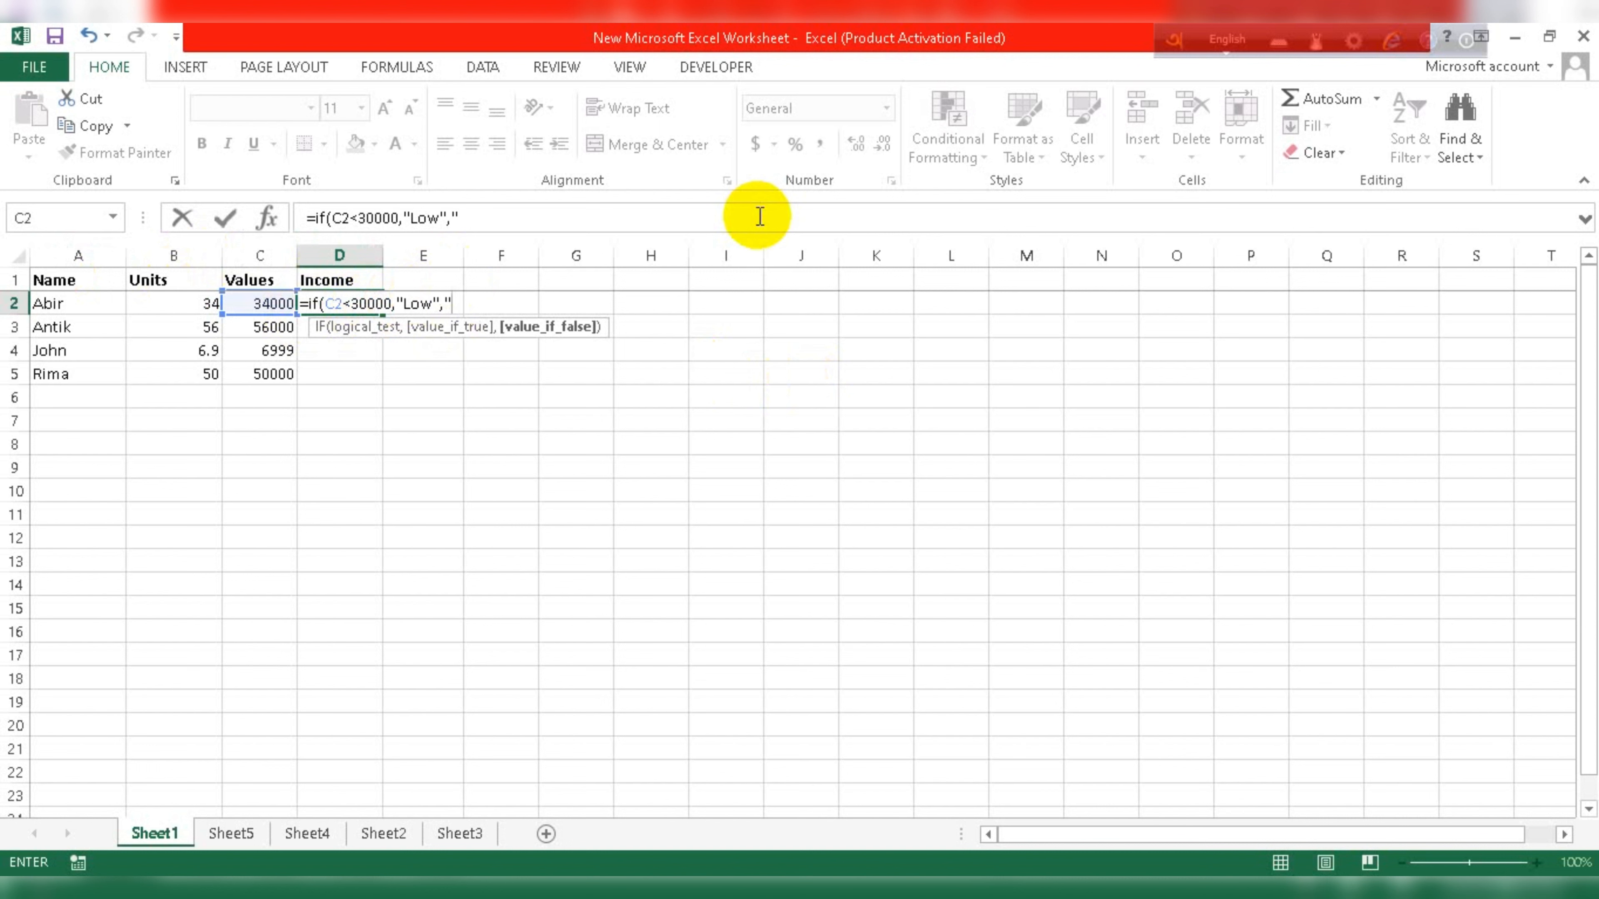
# Set the value-if-false argument to "High", close the parenthesis and enter the formula in D2.
pyautogui.write('H')
pyautogui.press('BackSpace')
pyautogui.press('BackSpace')
pyautogui.write('High')
pyautogui.write('"')
pyautogui.write(')')
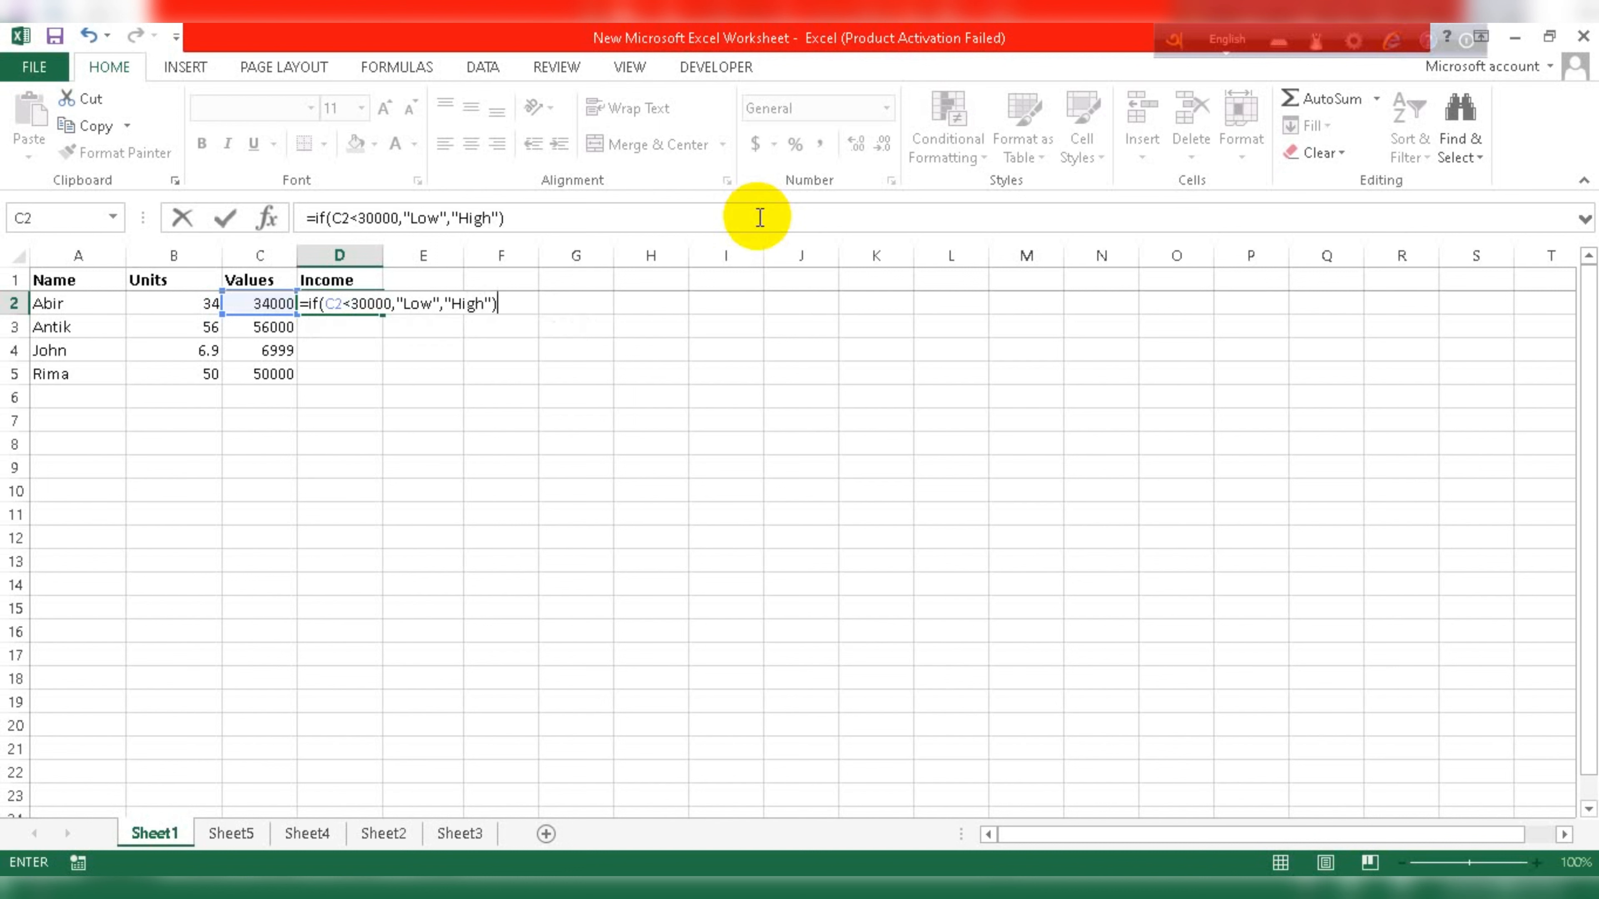
pyautogui.press('Return')
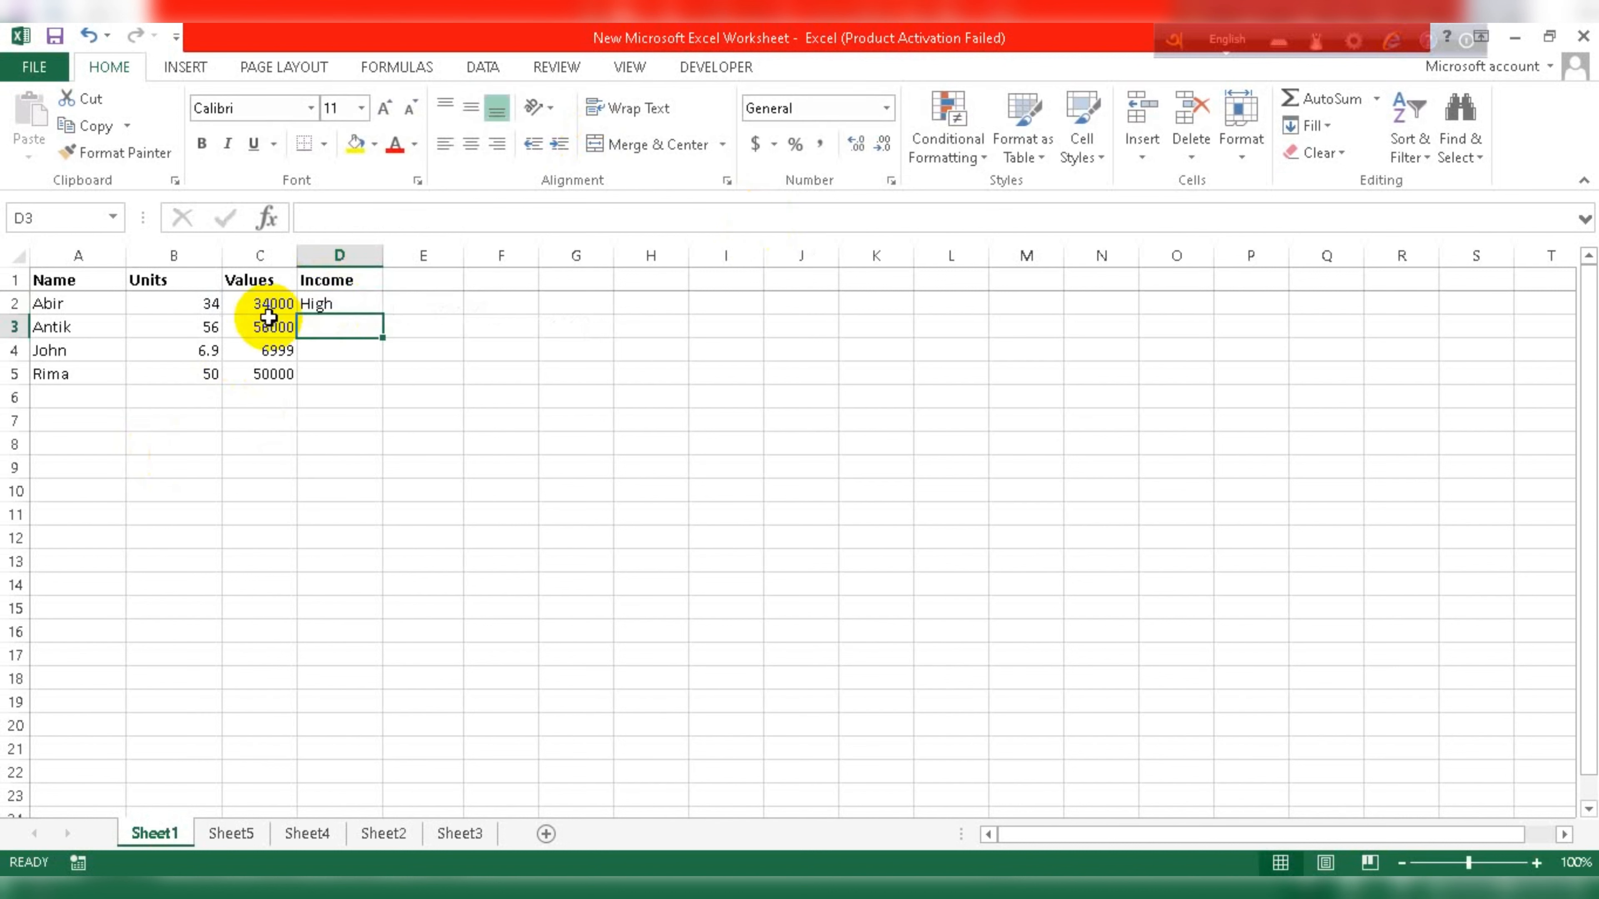
# Fill the IF formula from D2 down through D5 and check the formulas in D4 and D2 against the Values column.
pyautogui.click(269, 304)
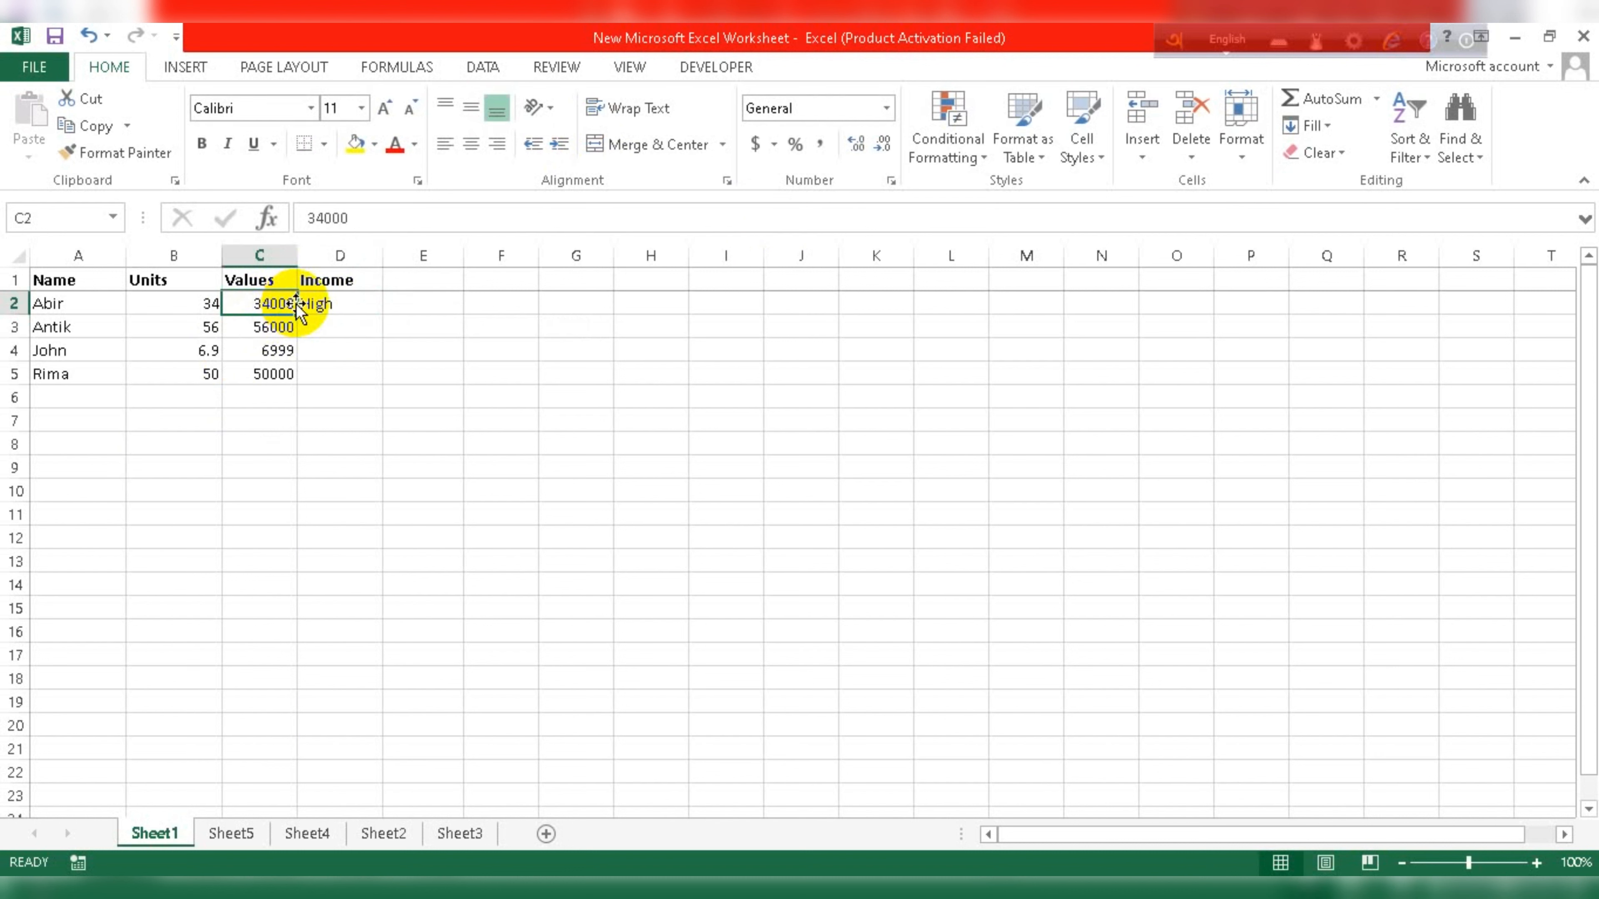
pyautogui.click(337, 304)
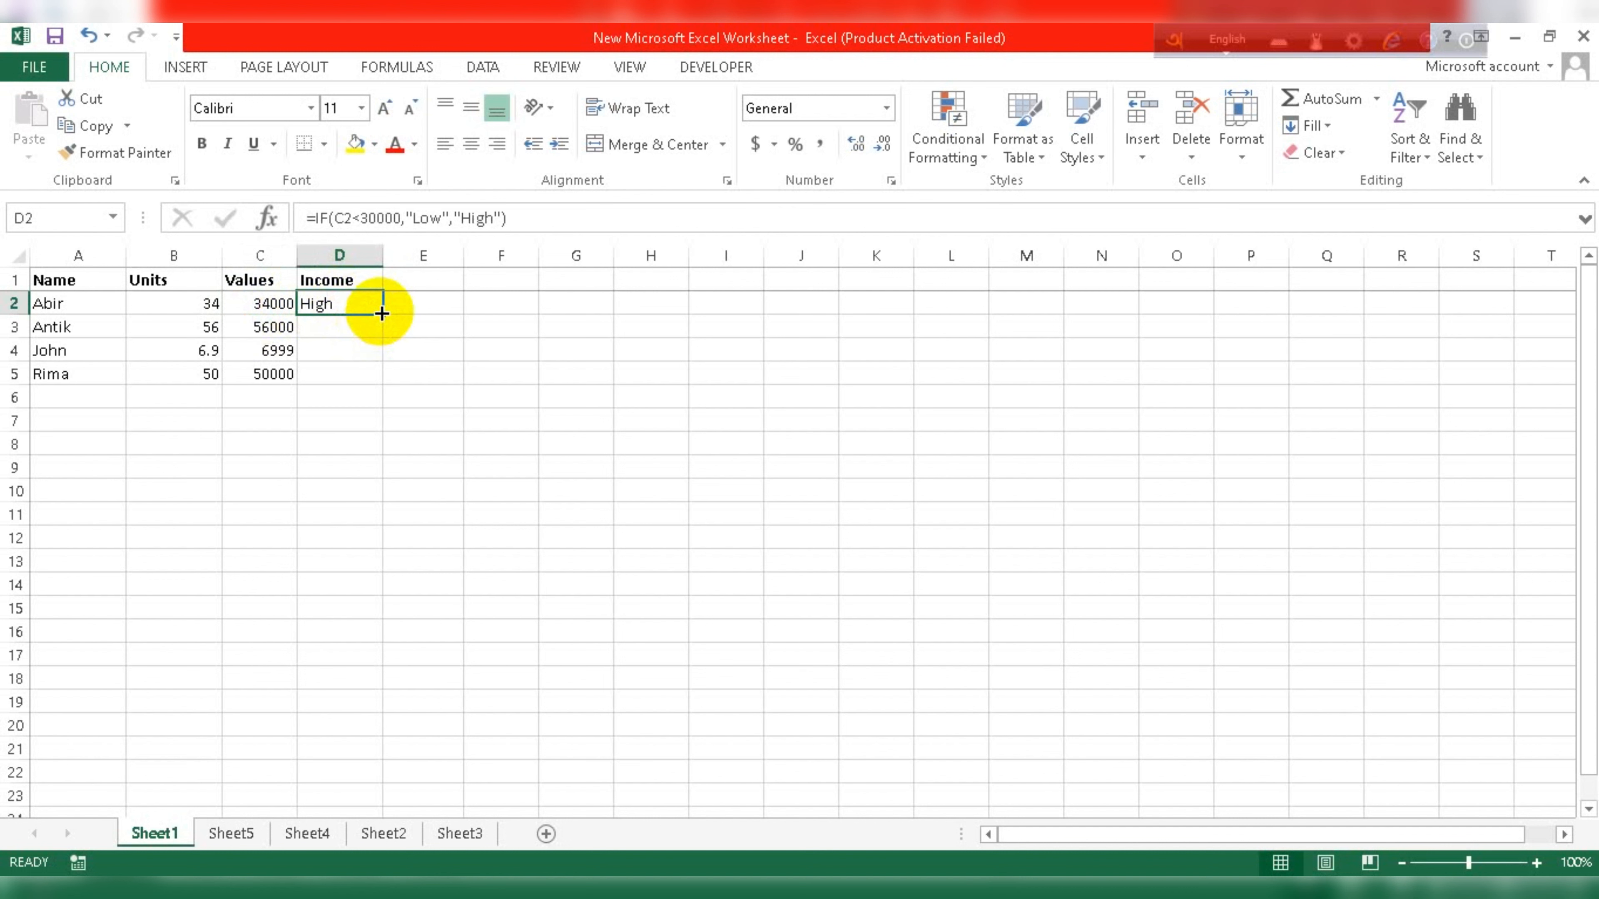
pyautogui.moveTo(382, 313); pyautogui.dragTo(375, 373)
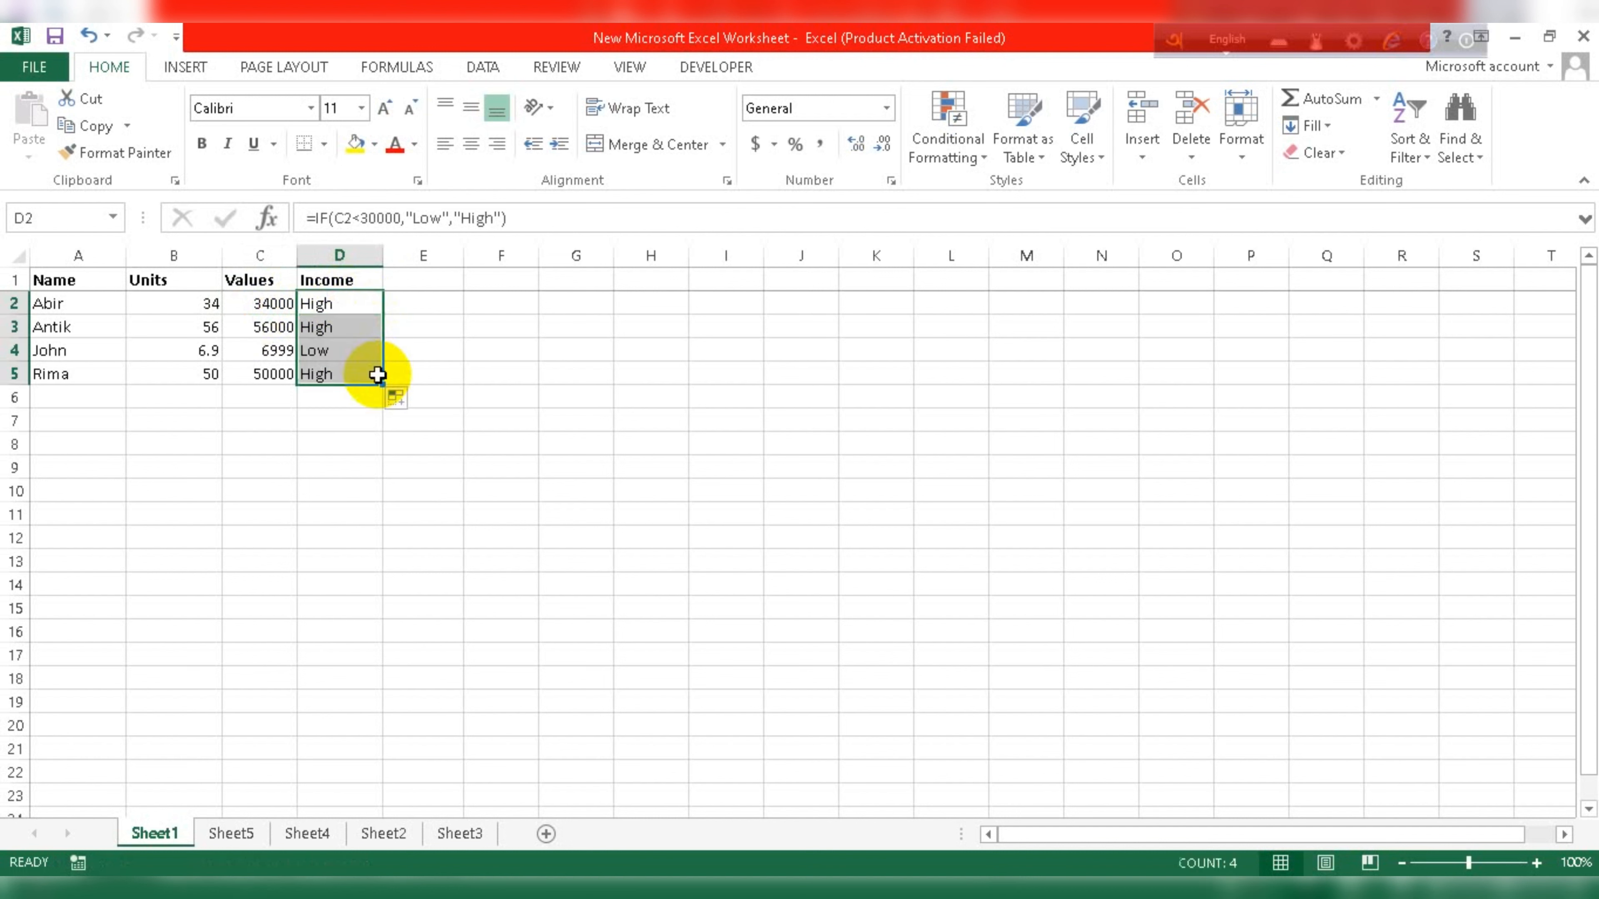
pyautogui.click(311, 351)
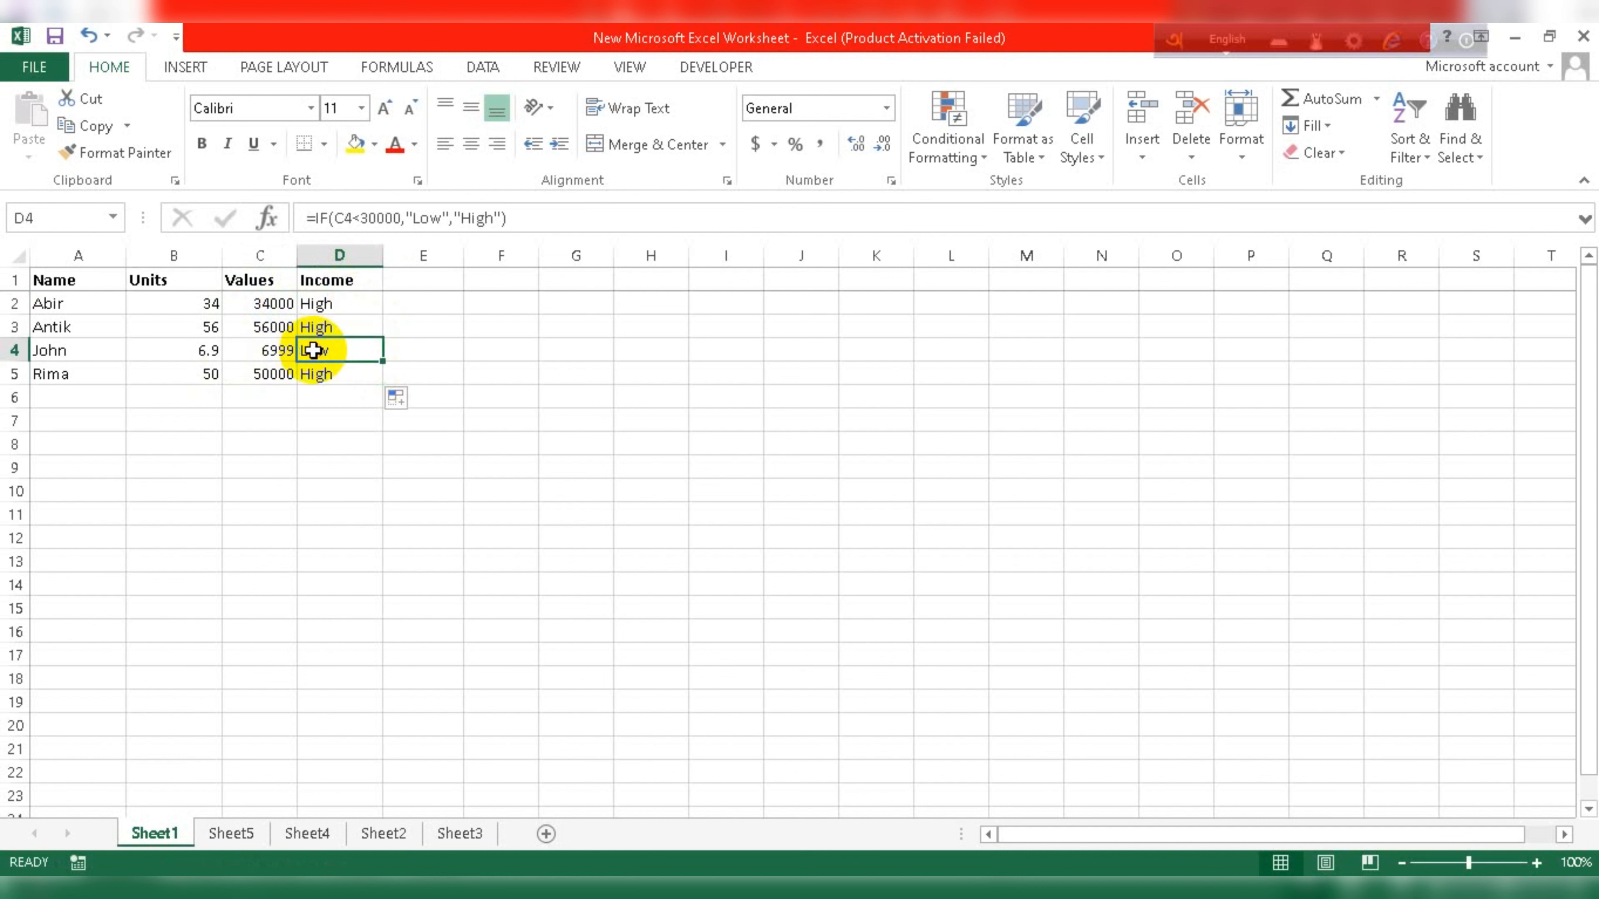
pyautogui.click(277, 350)
pyautogui.click(327, 351)
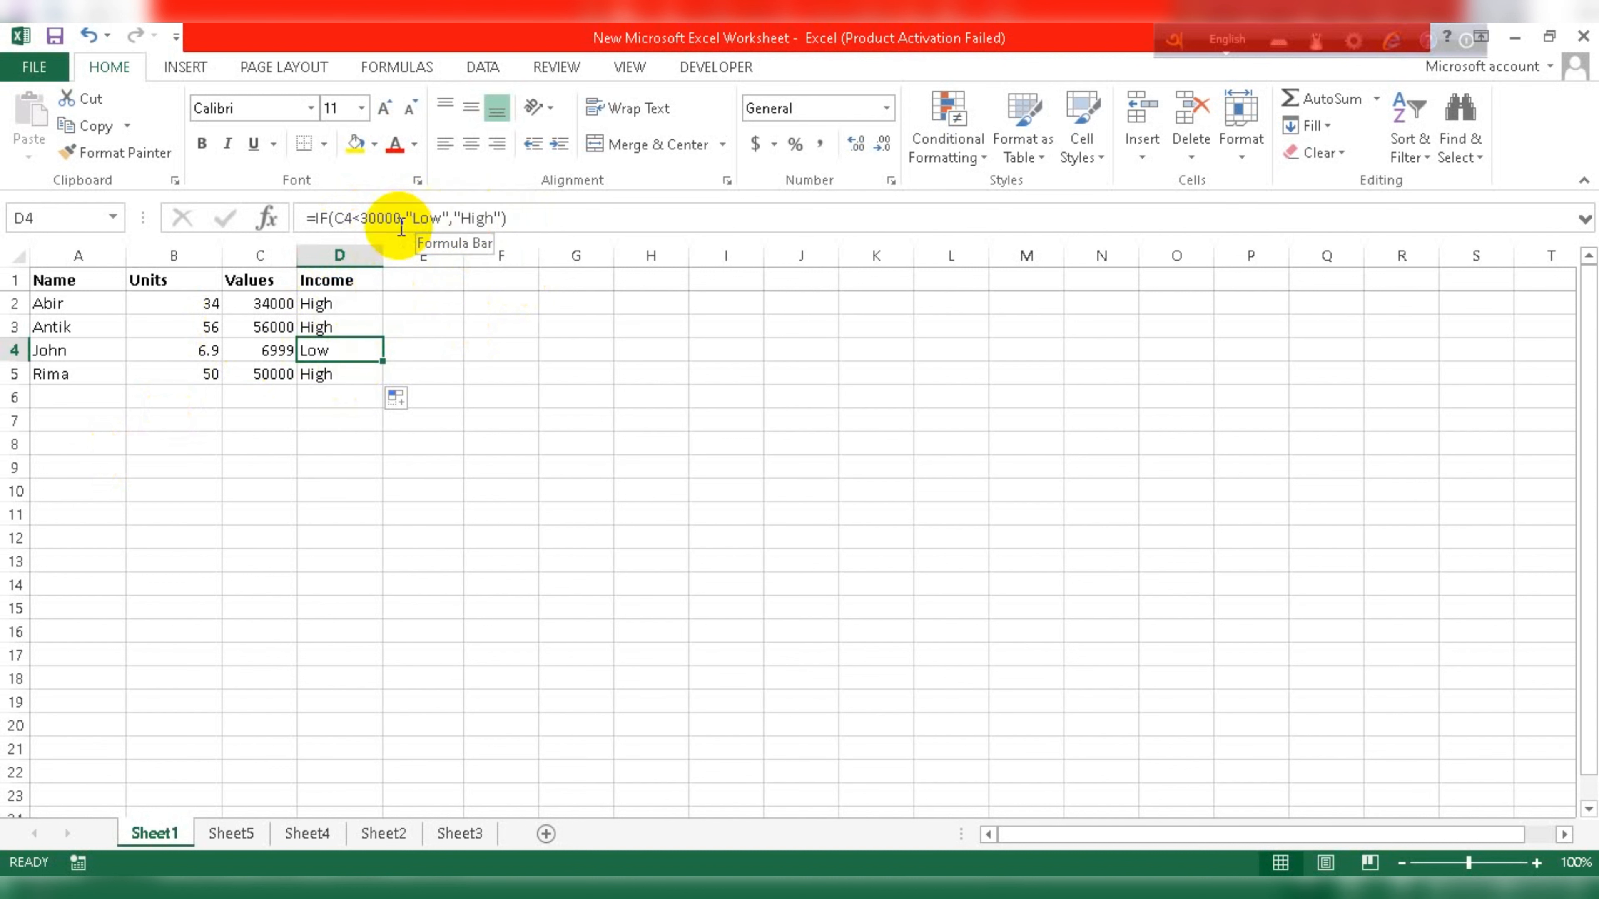
pyautogui.click(355, 303)
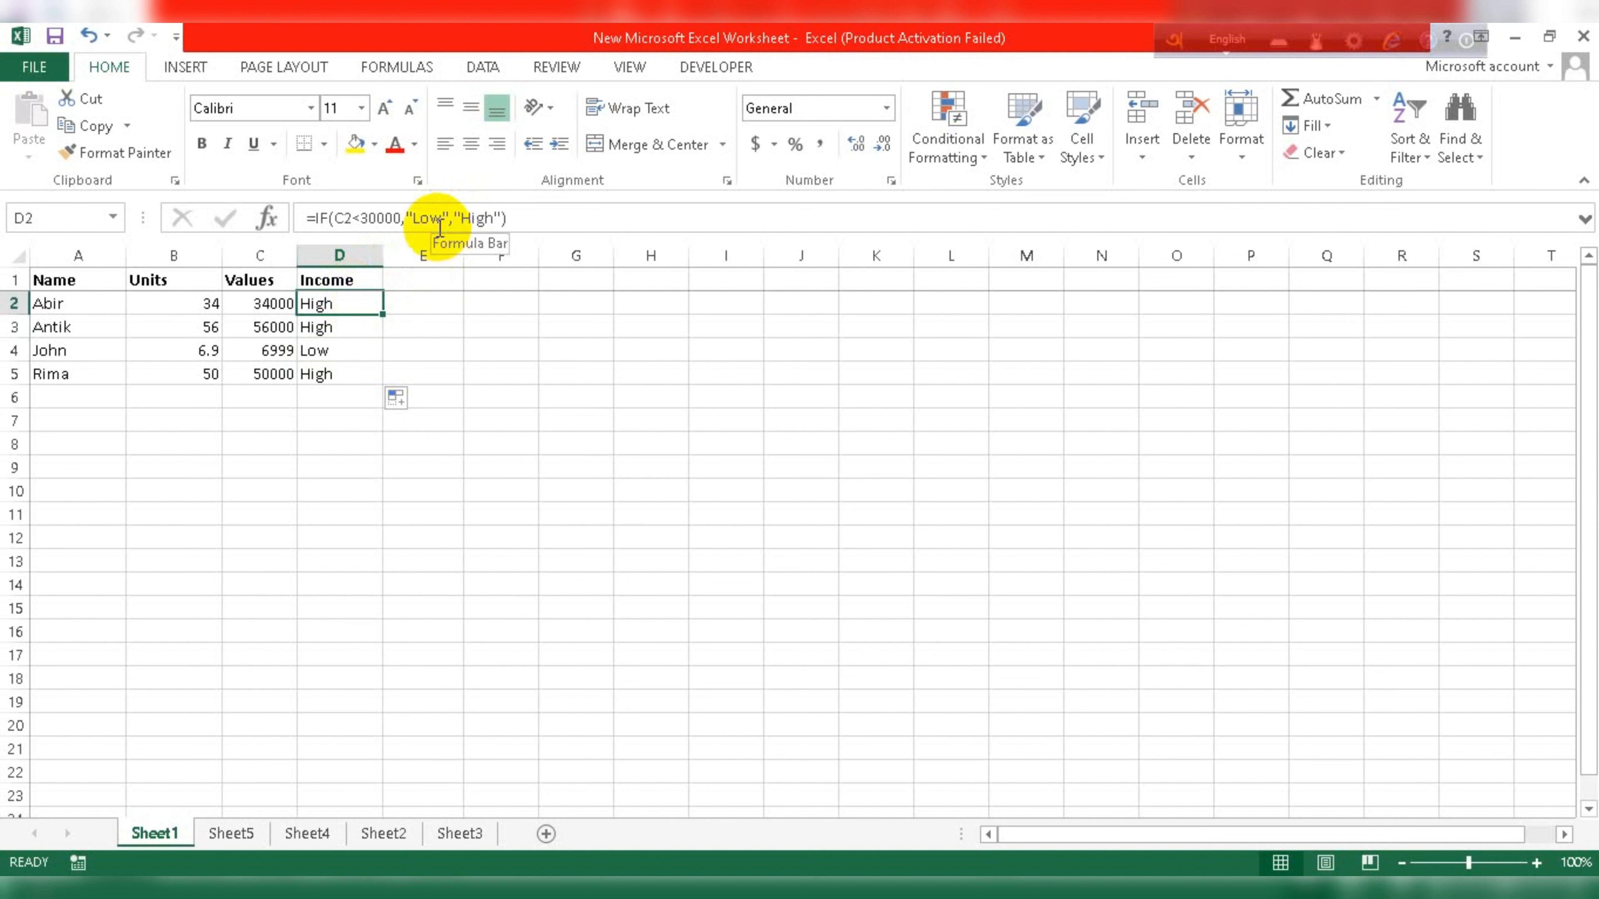